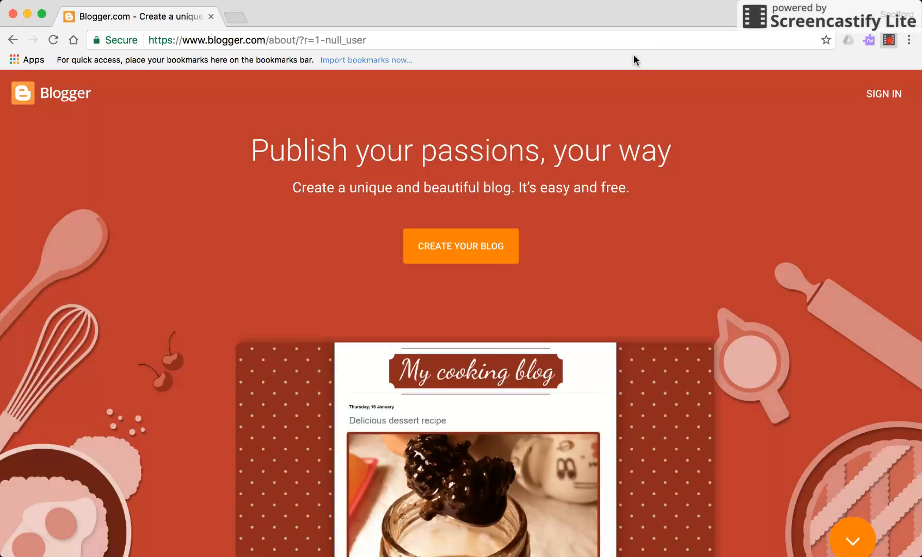
Sign in to Blogger by entering the account password
{"action": "left_click", "coordinate": [881, 95]}
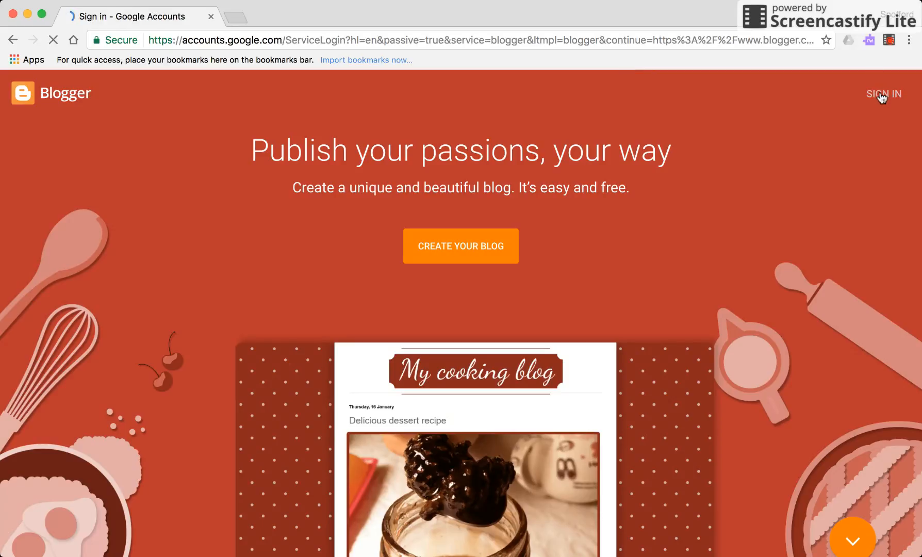
{"action": "type", "text": "•••••••••••"}
{"action": "key", "text": "Return"}
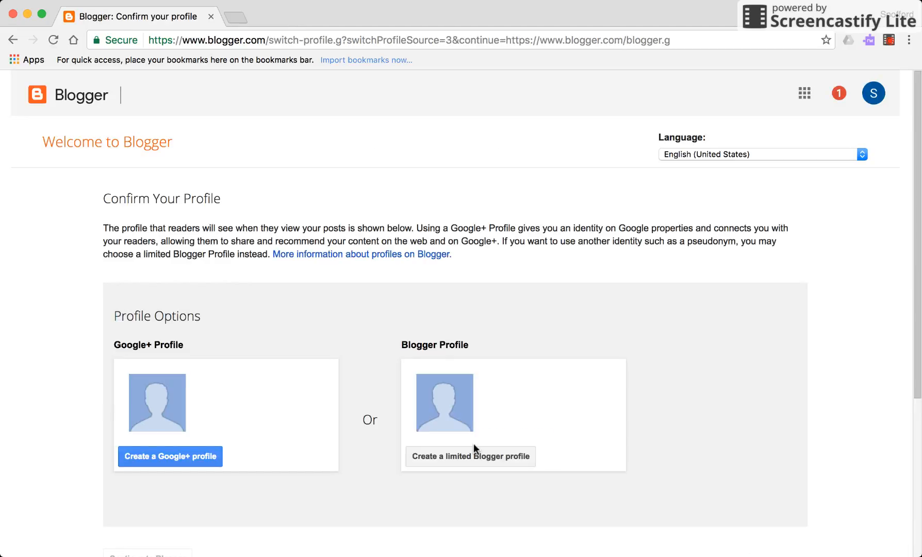
Create a limited Blogger profile with the display name "Student Technology Help Desk" and continue to Blogger
{"action": "left_click", "coordinate": [460, 464]}
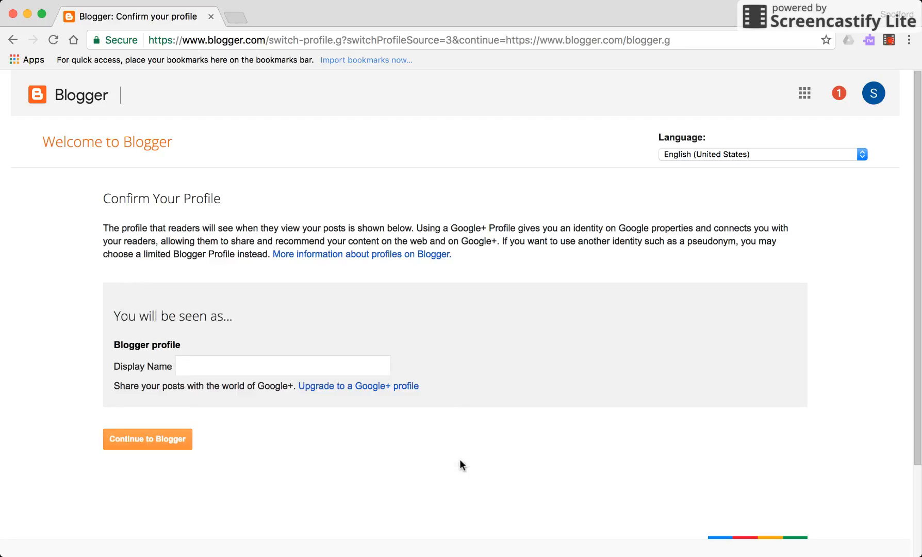
{"action": "left_click", "coordinate": [236, 366]}
{"action": "type", "text": "ST"}
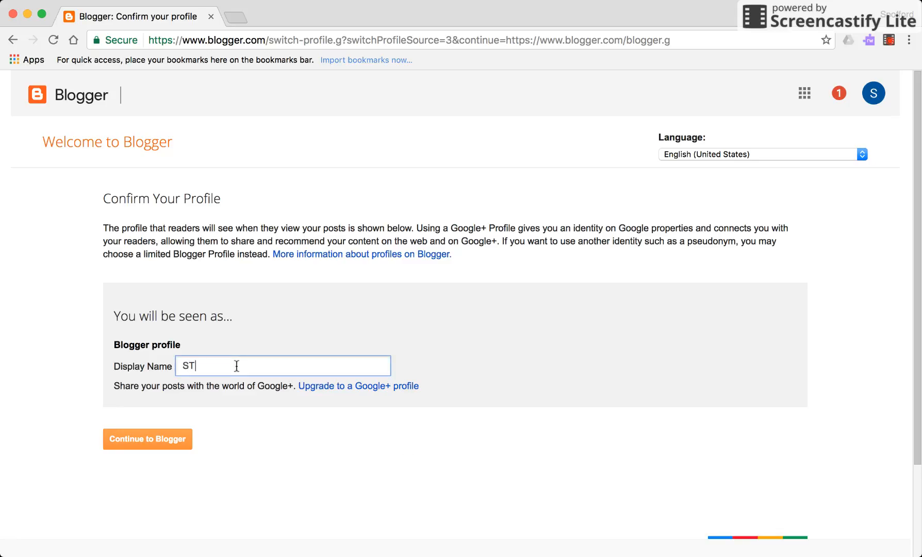
{"action": "key", "text": "BackSpace"}
{"action": "type", "text": "tudent Technology Help Desk"}
{"action": "left_click", "coordinate": [144, 437]}
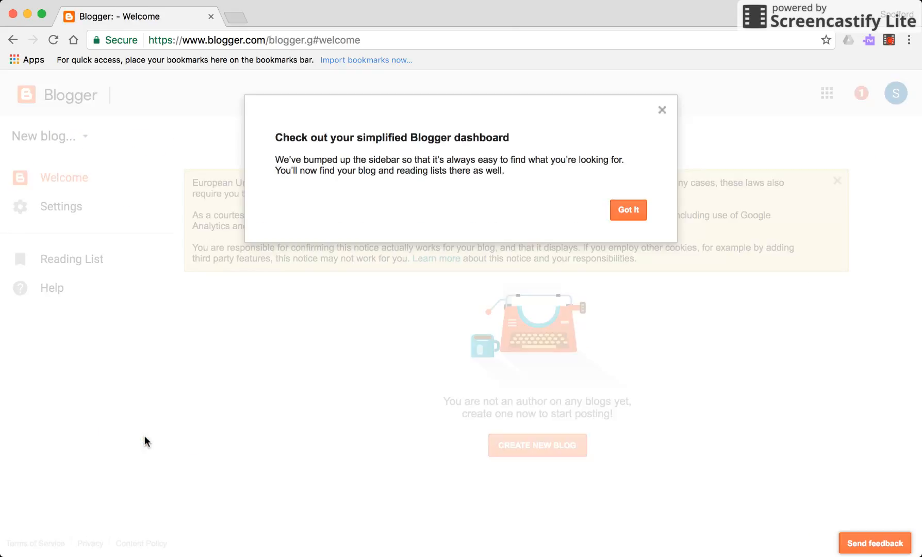
Dismiss the dashboard introductions and start a new blog titled "Student Technology Help Desk"
{"action": "left_click", "coordinate": [632, 209]}
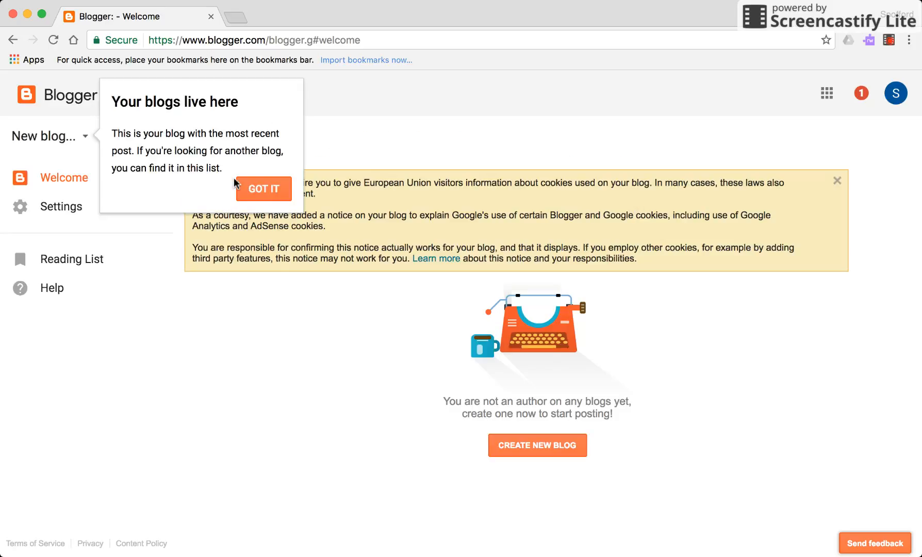
{"action": "left_click", "coordinate": [253, 189]}
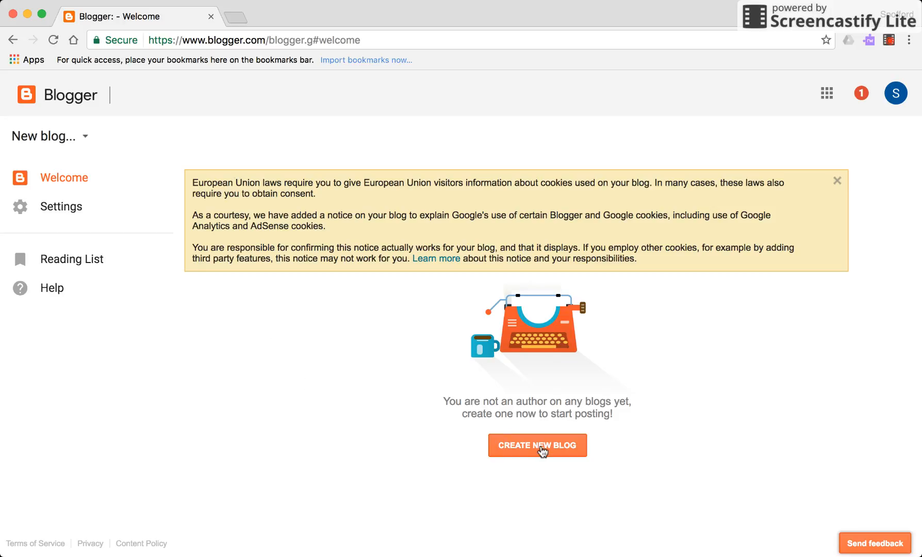
{"action": "left_click", "coordinate": [542, 449]}
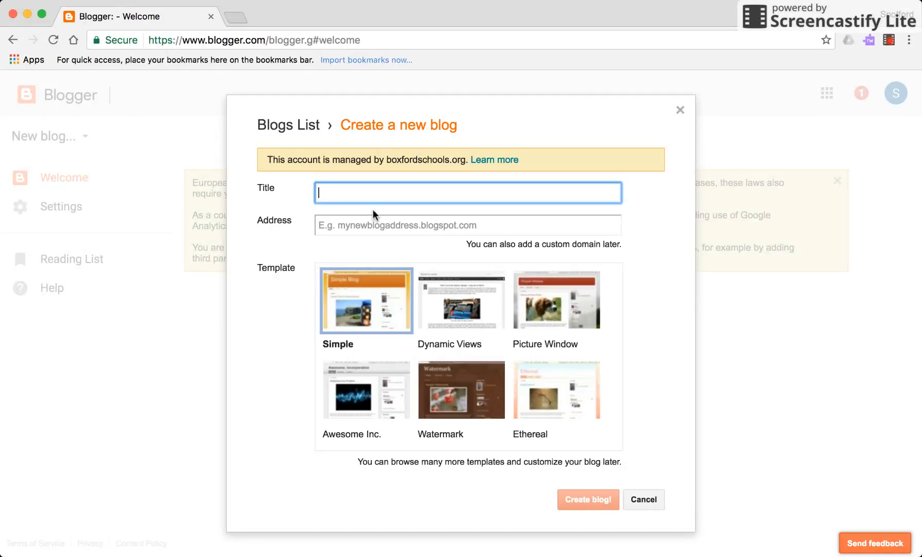
{"action": "type", "text": "Student Technology He"}
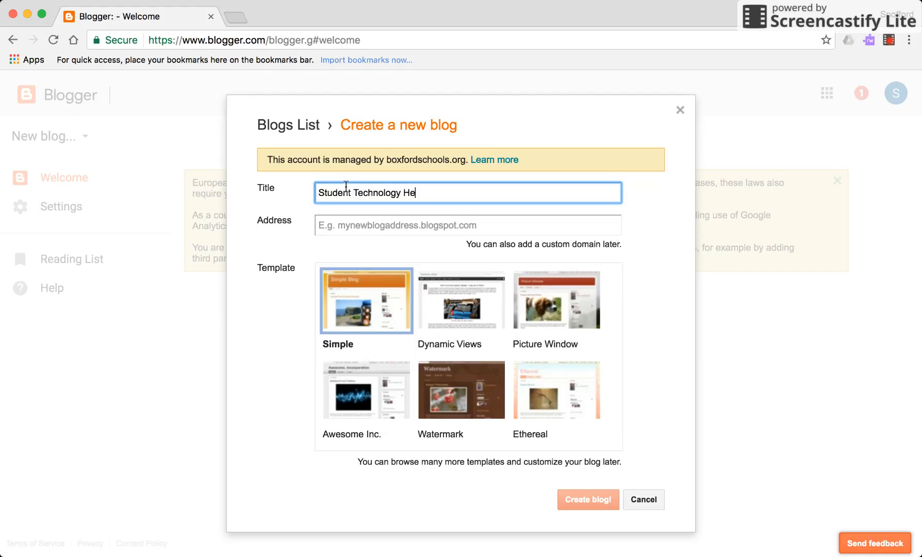
{"action": "type", "text": "lp Desk"}
Set the blog address to spstechhelpdesk.blogspot.com and create the blog with the Simple template
{"action": "left_click", "coordinate": [334, 226]}
{"action": "type", "text": "sps"}
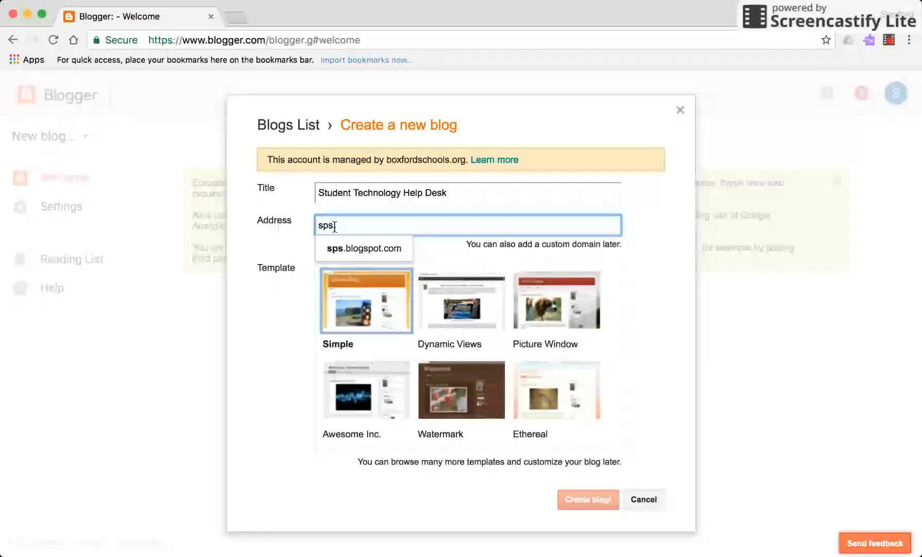
{"action": "type", "text": "tech"}
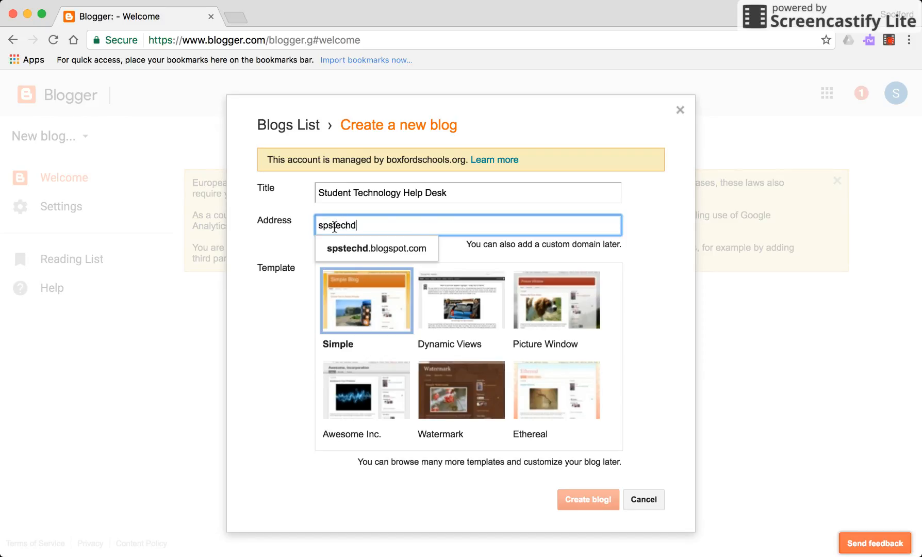
{"action": "type", "text": "helpdesk"}
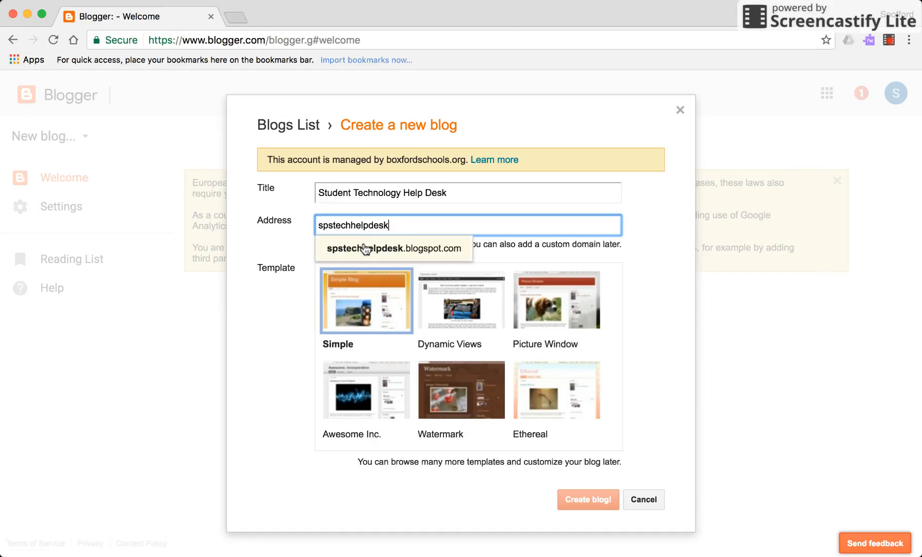
{"action": "left_click", "coordinate": [365, 246]}
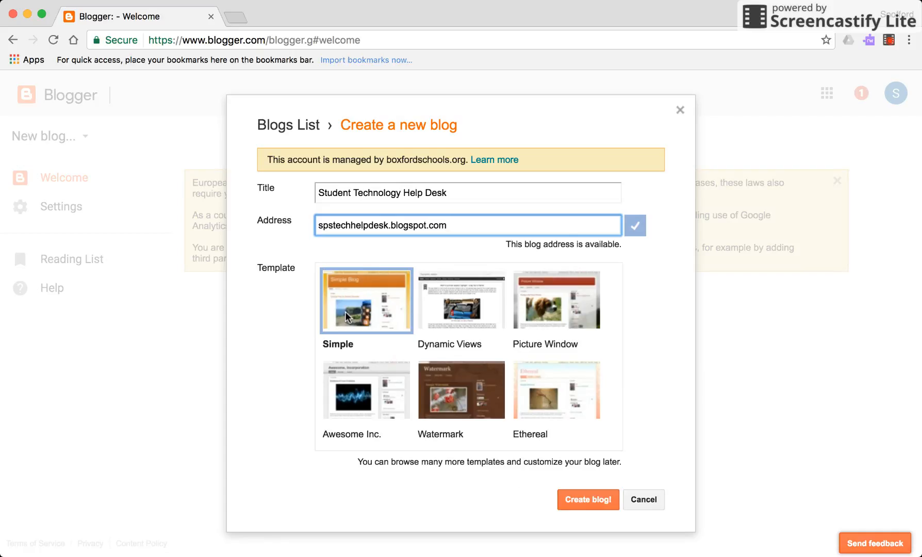
{"action": "left_click", "coordinate": [582, 496]}
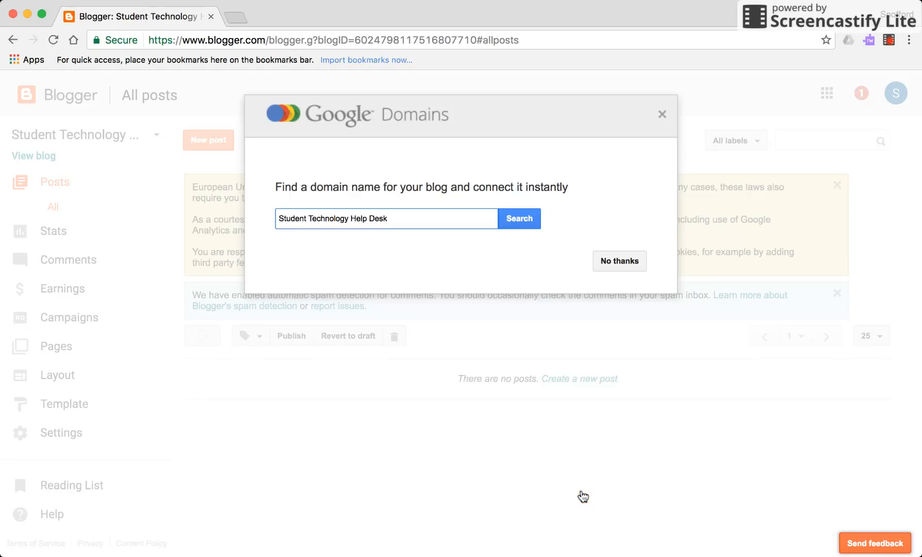
Decline the Google Domains offer and dismiss the cookie and spam detection notices above the post list
{"action": "left_click", "coordinate": [620, 266]}
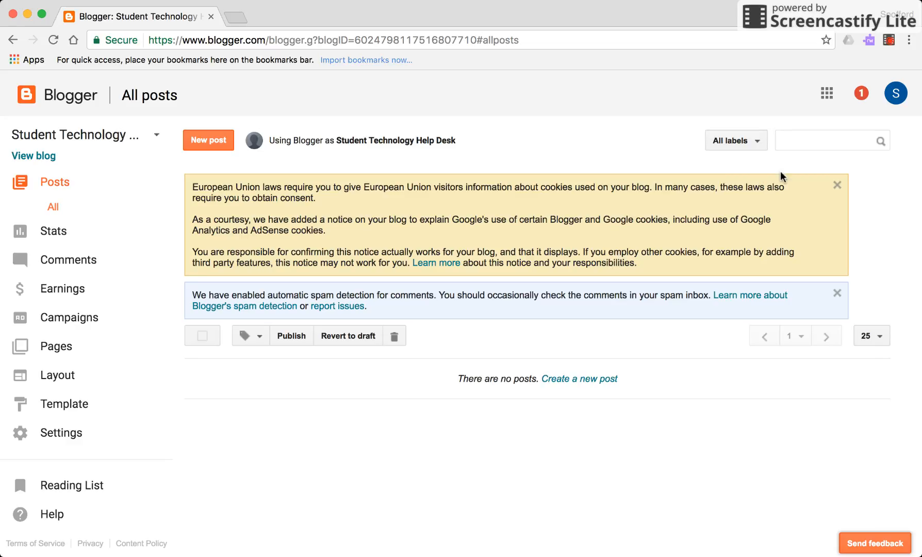
{"action": "left_click", "coordinate": [837, 189]}
{"action": "left_click", "coordinate": [837, 192]}
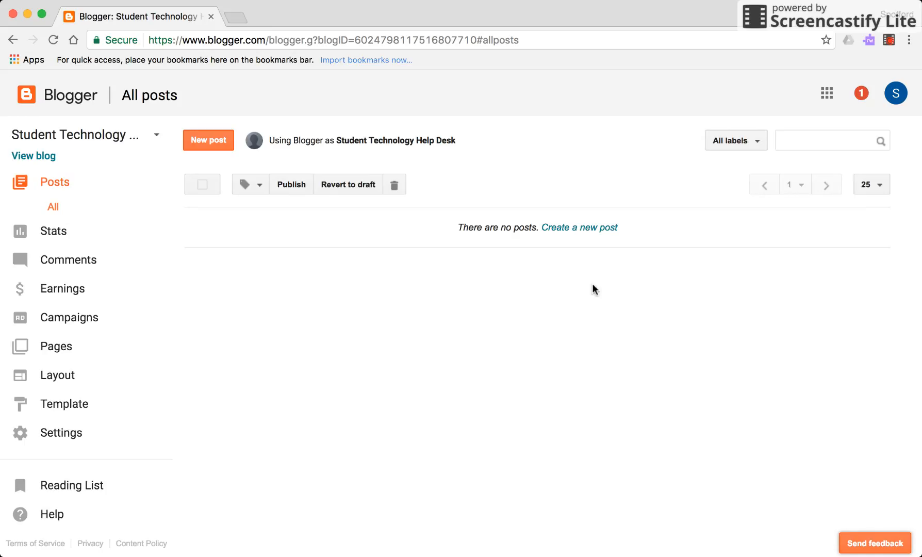
Look over the blog's settings categories and apply the light-blue Simple template to the blog
{"action": "left_click", "coordinate": [61, 433]}
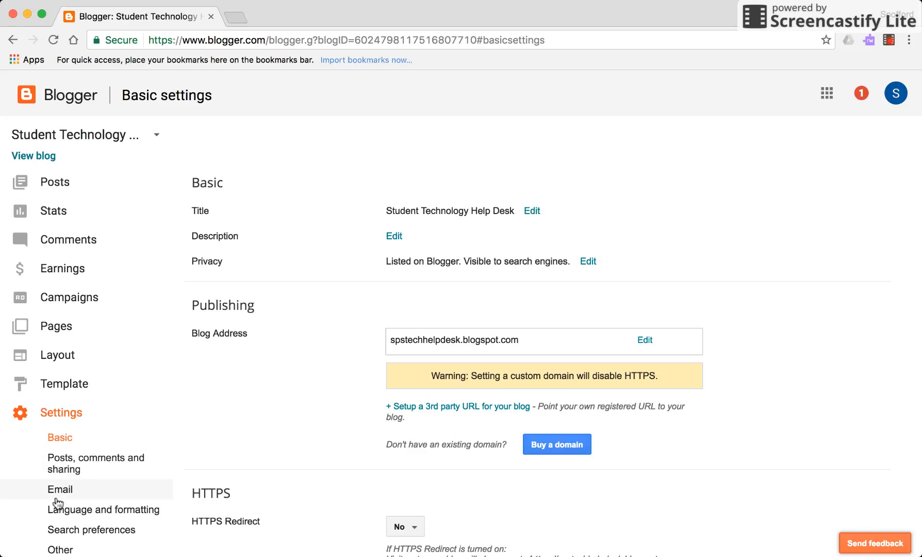
{"action": "scroll", "coordinate": [60, 515], "scroll_direction": "down", "scroll_amount": 3}
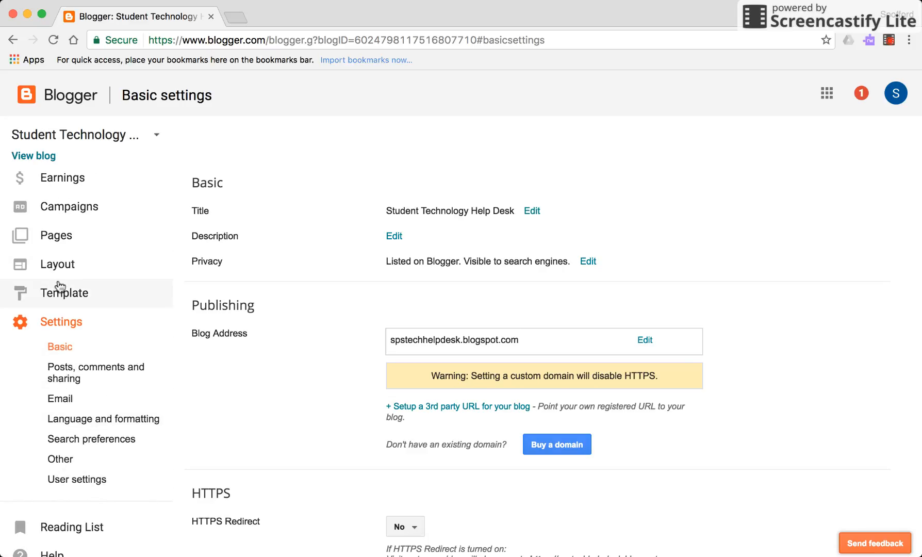
{"action": "left_click", "coordinate": [62, 294]}
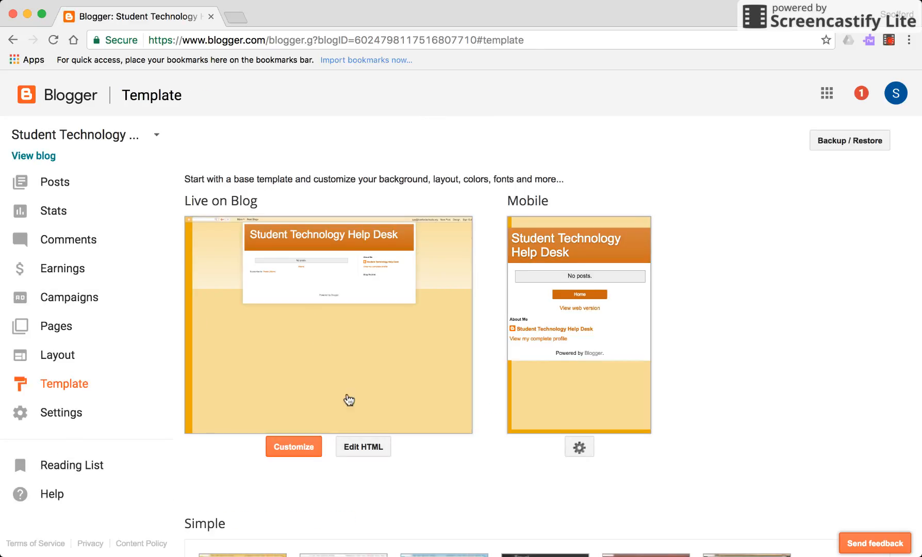
{"action": "scroll", "coordinate": [348, 398], "scroll_direction": "down", "scroll_amount": 2}
{"action": "scroll", "coordinate": [348, 398], "scroll_direction": "up", "scroll_amount": 2}
{"action": "scroll", "coordinate": [280, 463], "scroll_direction": "down", "scroll_amount": 6}
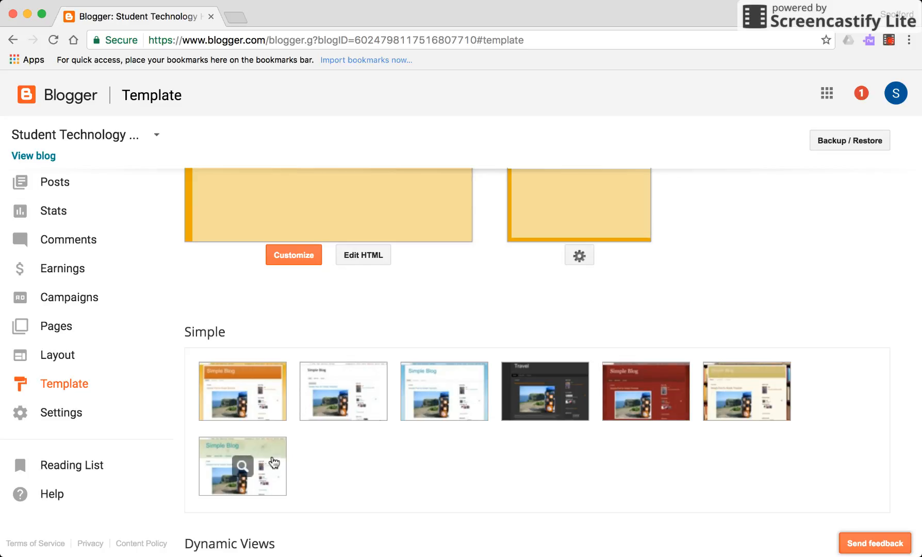
{"action": "left_click", "coordinate": [461, 397]}
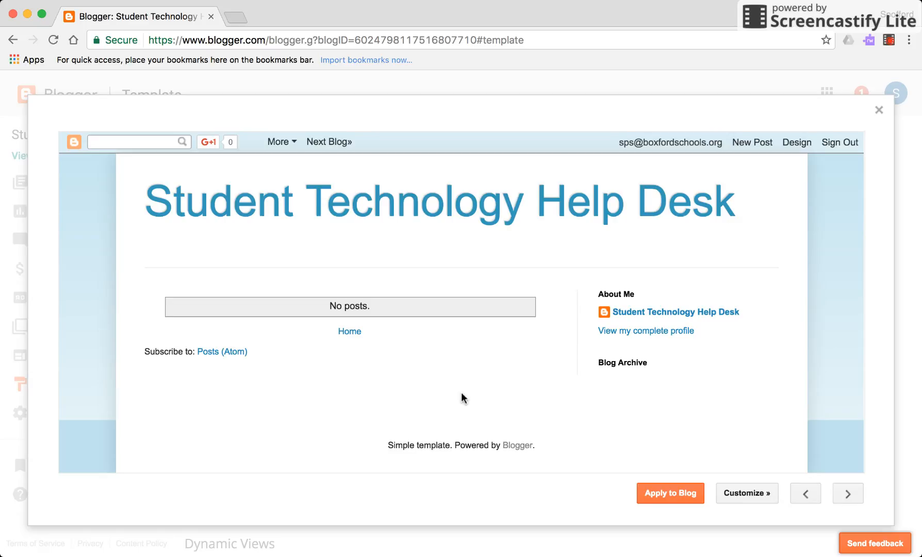
{"action": "left_click", "coordinate": [665, 494]}
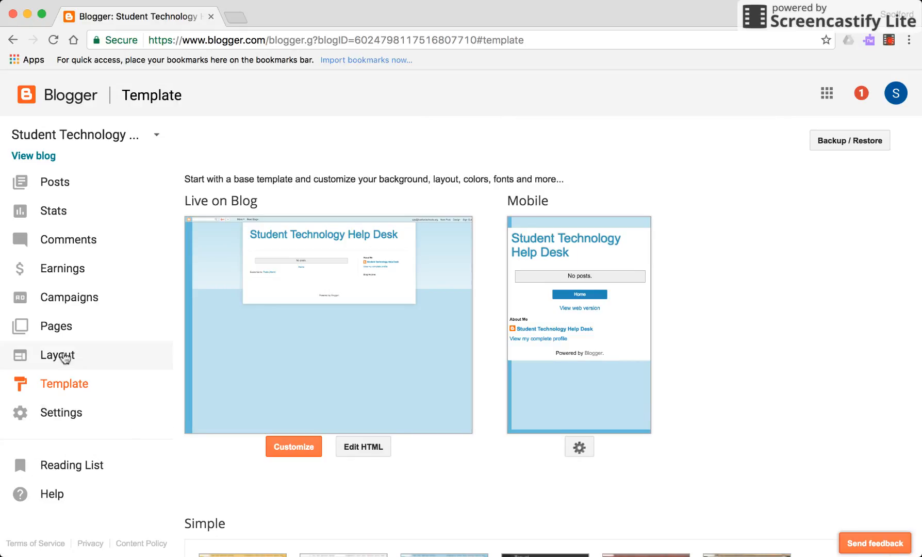
Review the blog's gadget layout and save the arrangement
{"action": "left_click", "coordinate": [64, 358]}
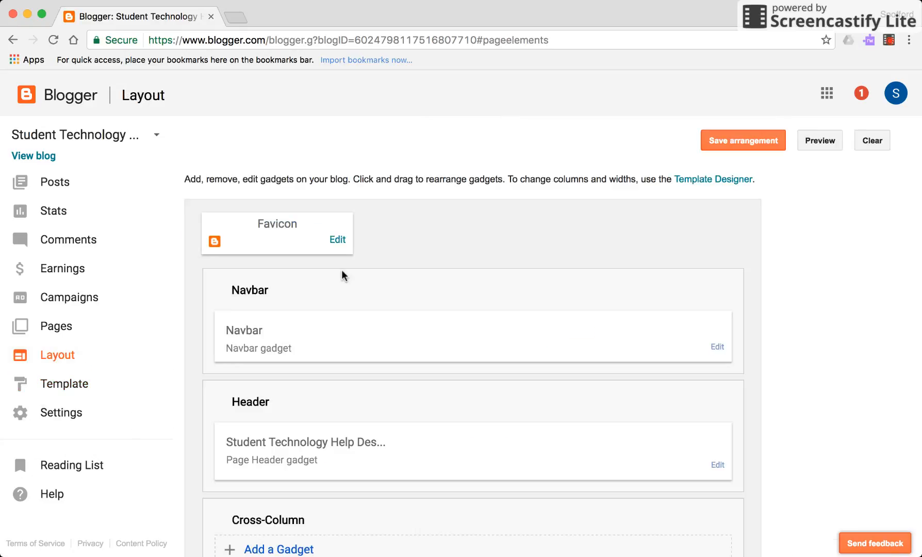
{"action": "scroll", "coordinate": [422, 475], "scroll_direction": "down", "scroll_amount": 3}
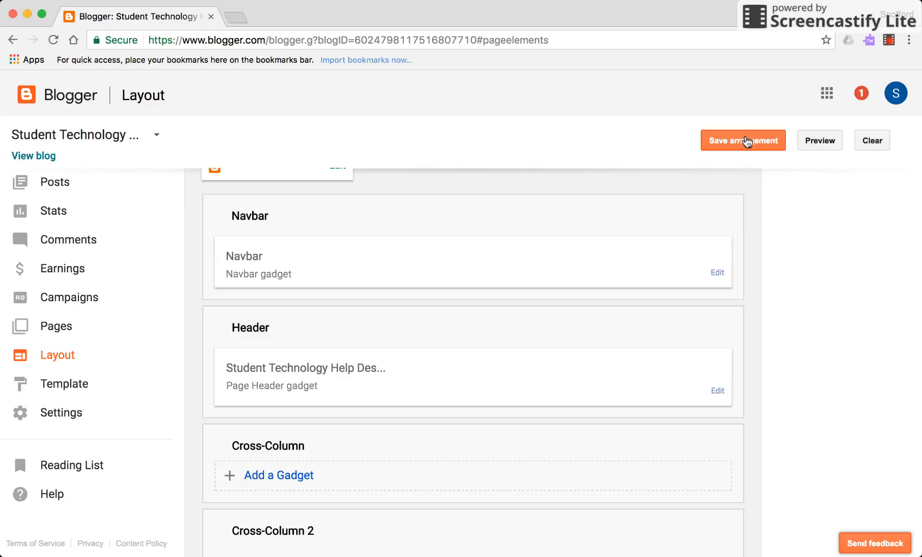
{"action": "left_click", "coordinate": [746, 142]}
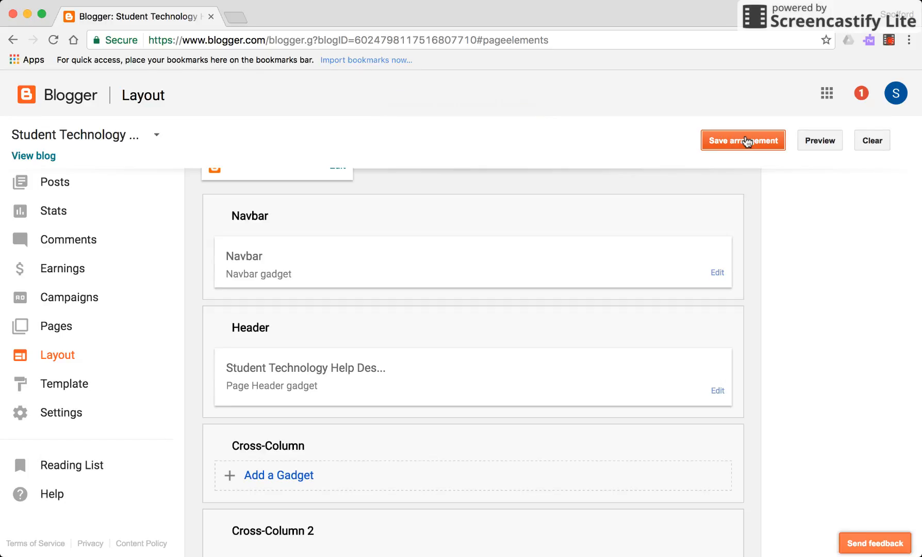
{"action": "scroll", "coordinate": [297, 282], "scroll_direction": "up", "scroll_amount": 3}
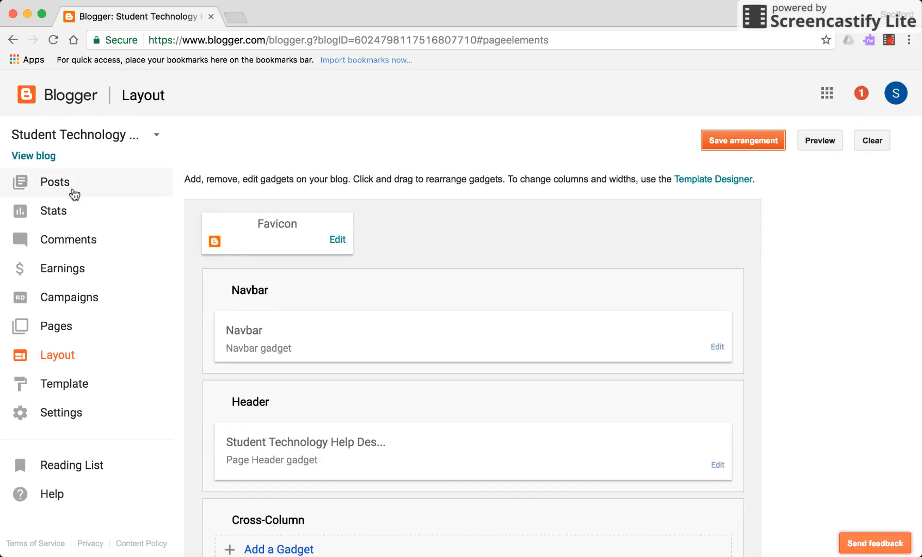
Create a new post titled "Welcome to our Student Technology Help Desk Blog"
{"action": "left_click", "coordinate": [69, 188]}
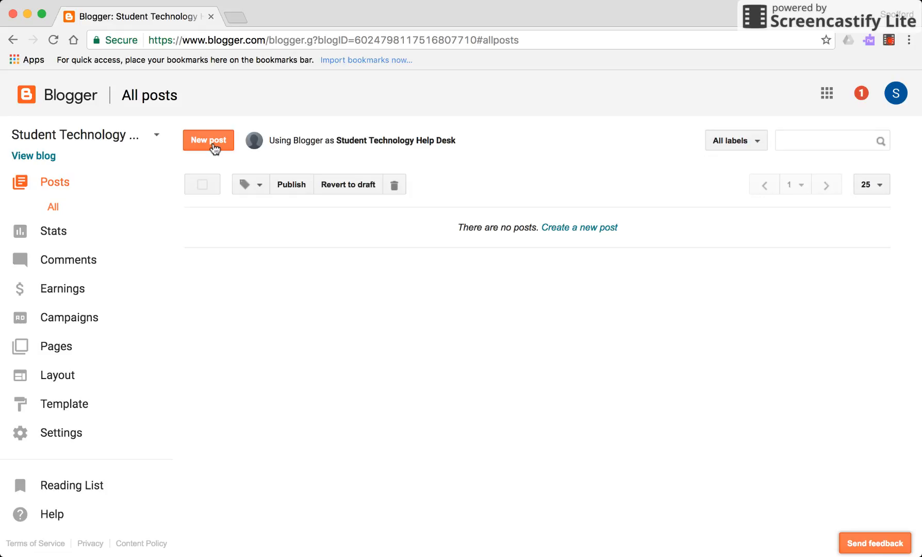
{"action": "left_click", "coordinate": [889, 42]}
{"action": "left_click", "coordinate": [217, 144]}
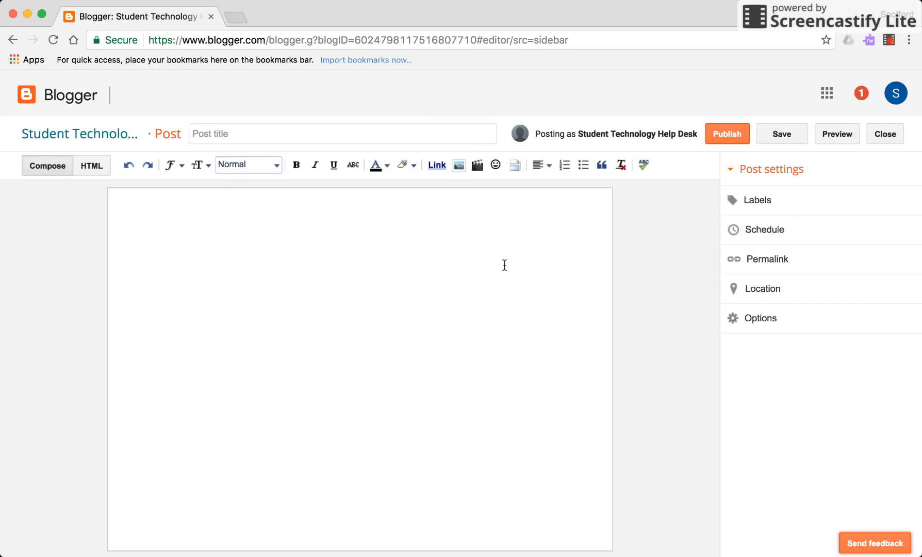
{"action": "left_click", "coordinate": [225, 135]}
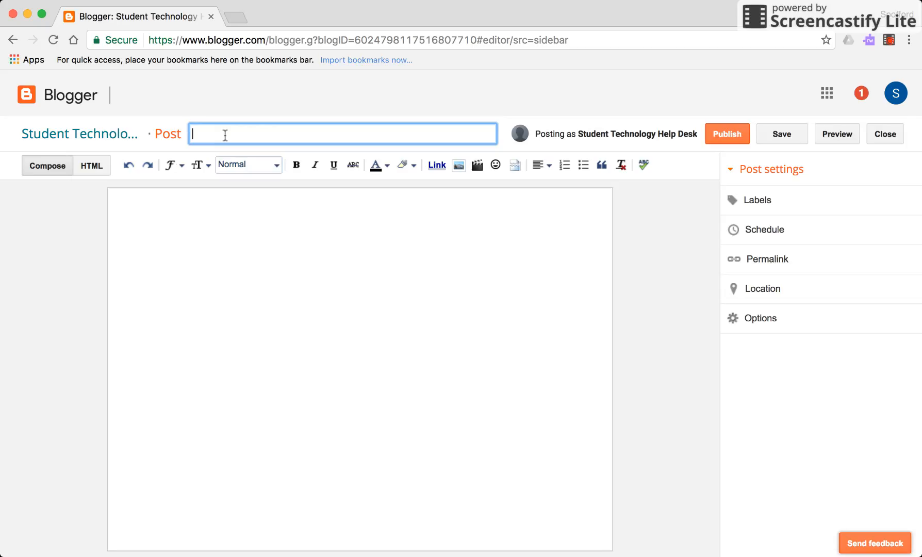
{"action": "type", "text": "Welcome to our STu"}
{"action": "key", "text": "BackSpace"}
{"action": "key", "text": "BackSpace"}
{"action": "type", "text": "tudent Technology "}
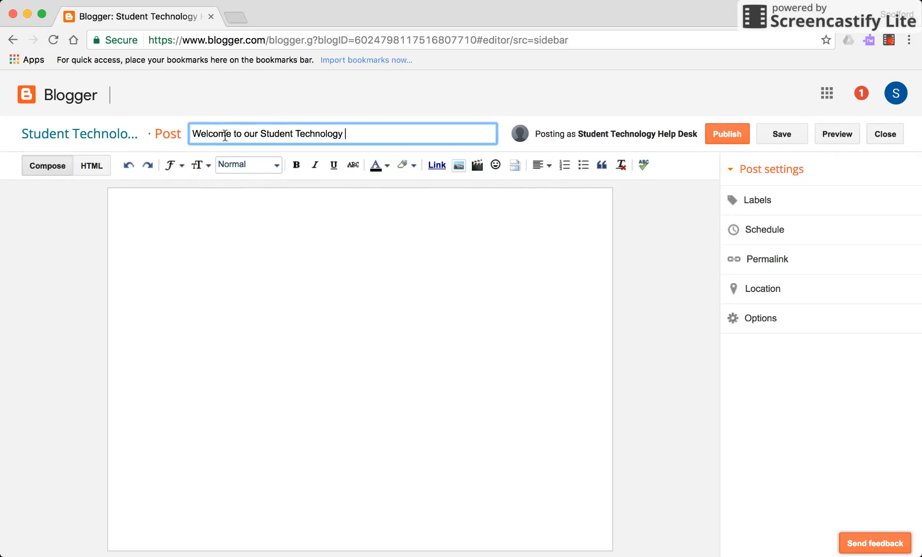
{"action": "type", "text": "Help Desk Blog"}
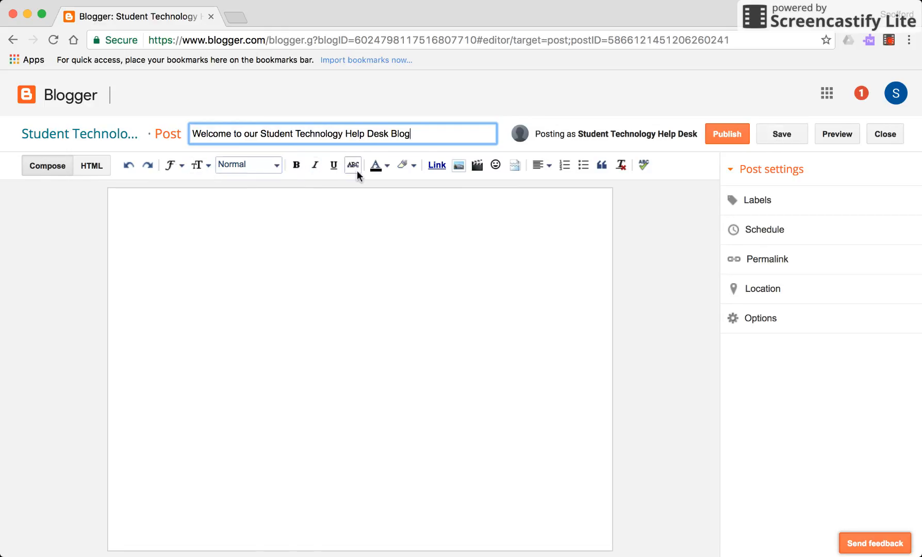
Enter "Macbook Basics:" as the post body and close the editor, leaving the post as a draft
{"action": "left_click", "coordinate": [266, 223]}
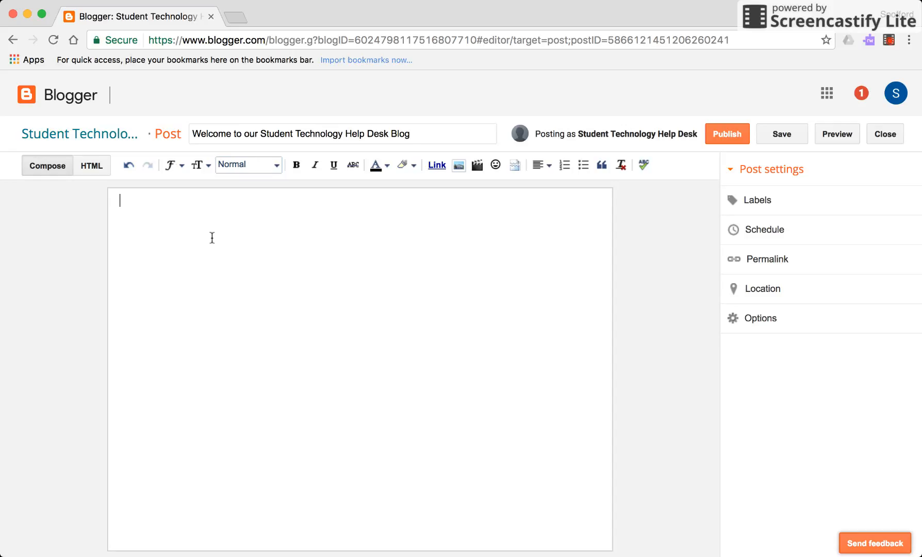
{"action": "type", "text": "Macbook Basics:"}
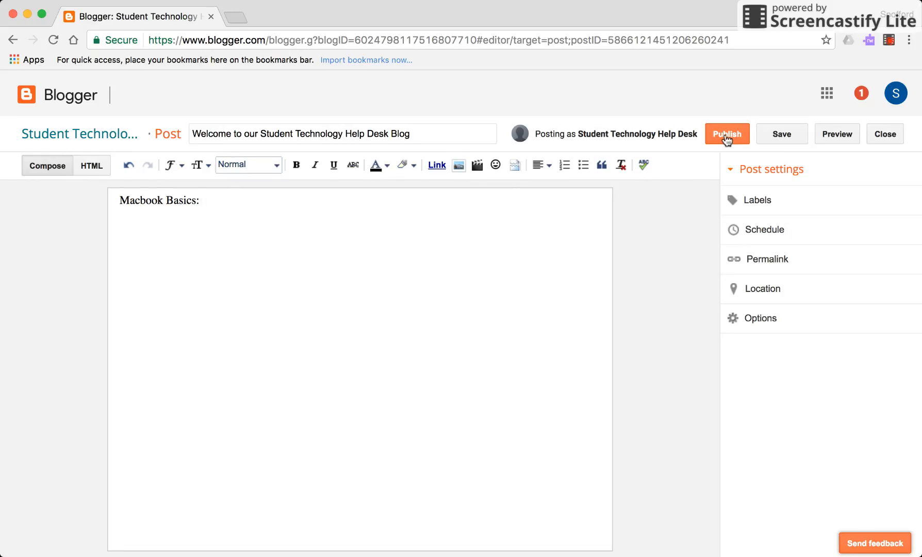
{"action": "left_click", "coordinate": [891, 137]}
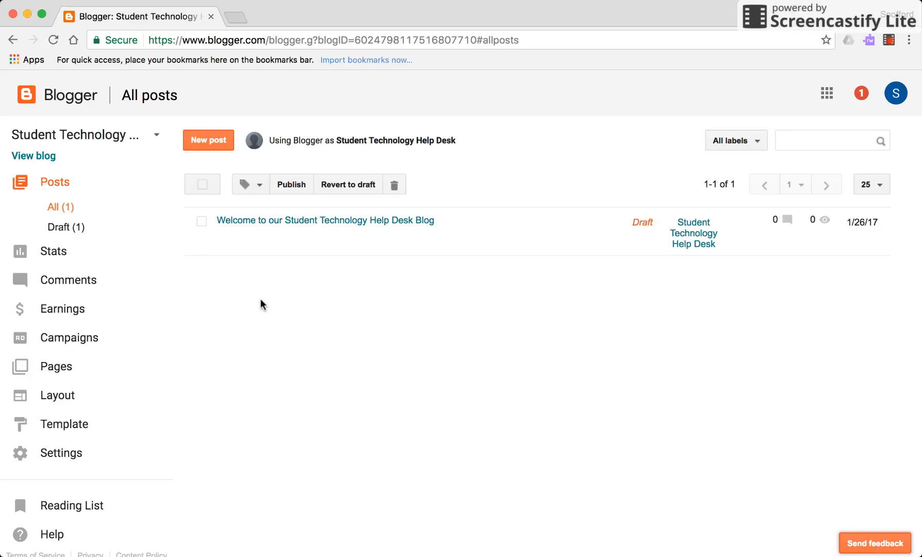
View the live Student Technology Help Desk blog
{"action": "left_click", "coordinate": [36, 154]}
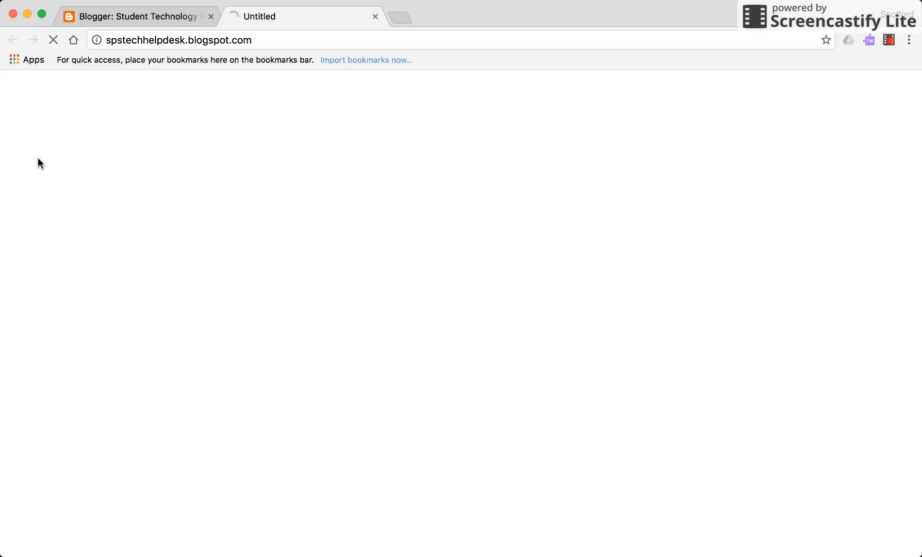